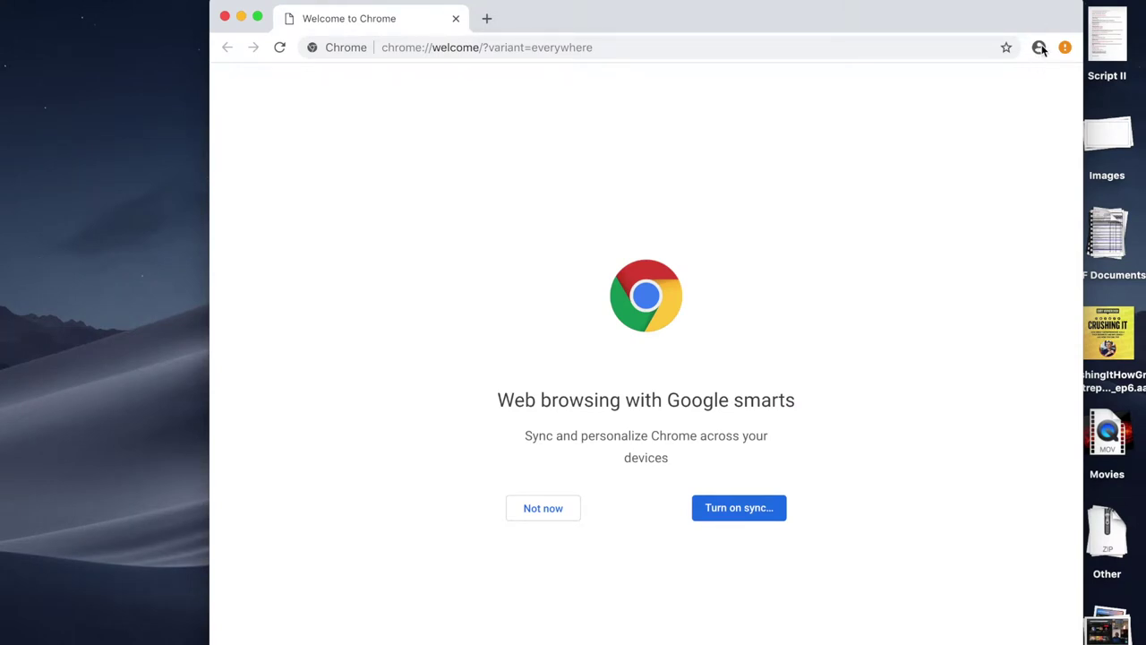
- Sign in to Chrome sync with the Google account's e-mail and password
click(1039, 48)
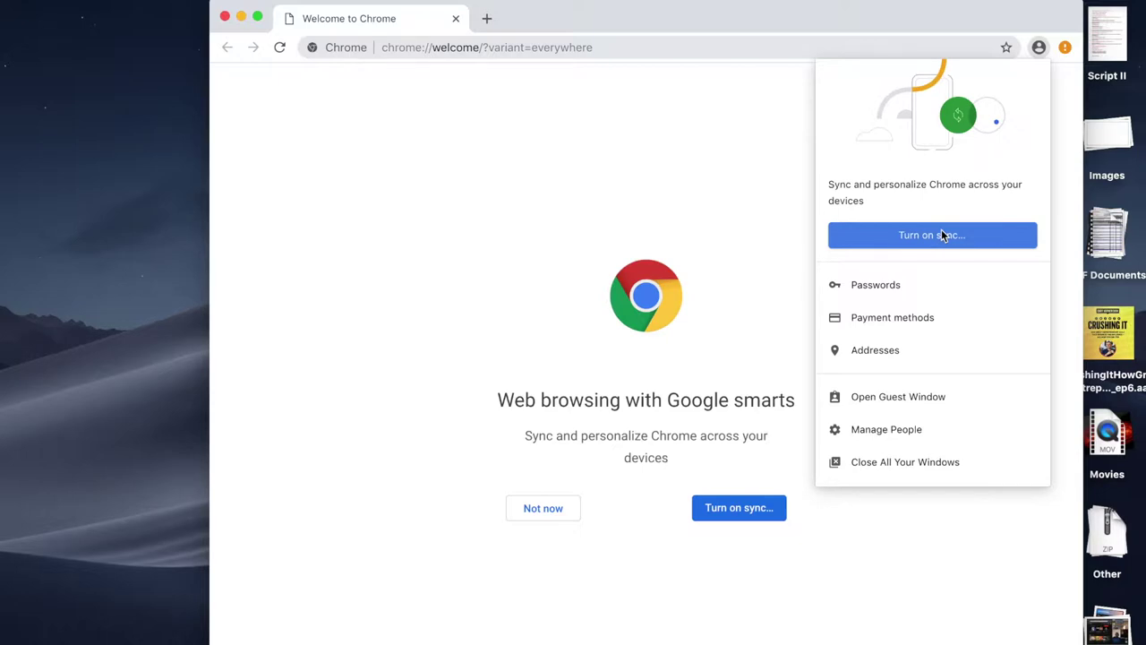
click(941, 233)
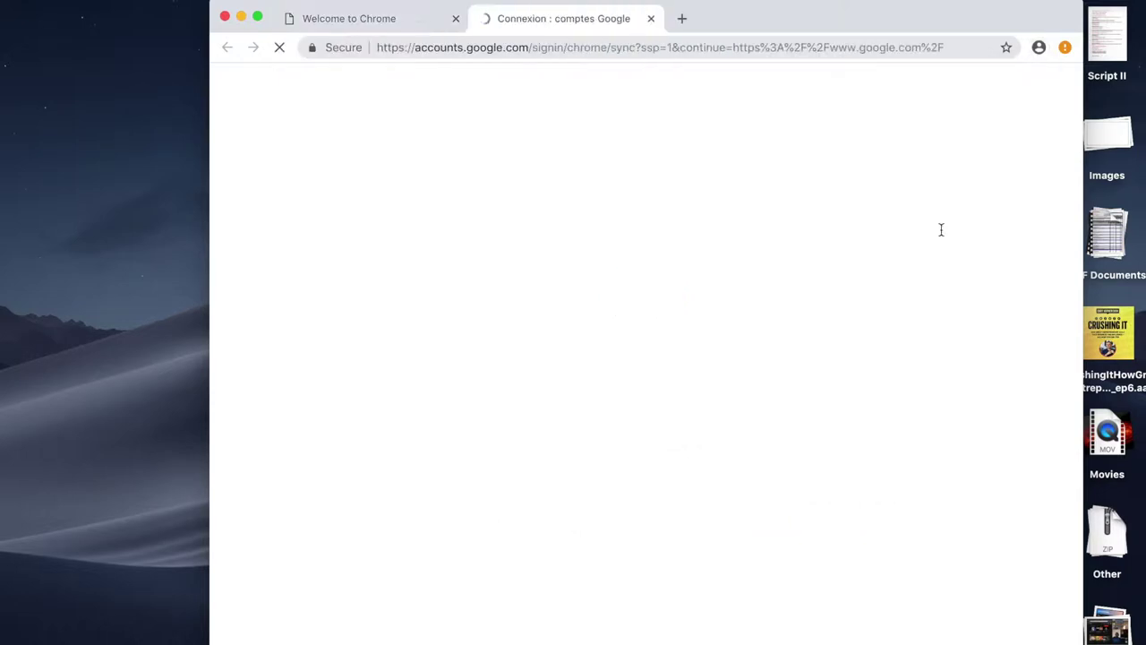
click(604, 403)
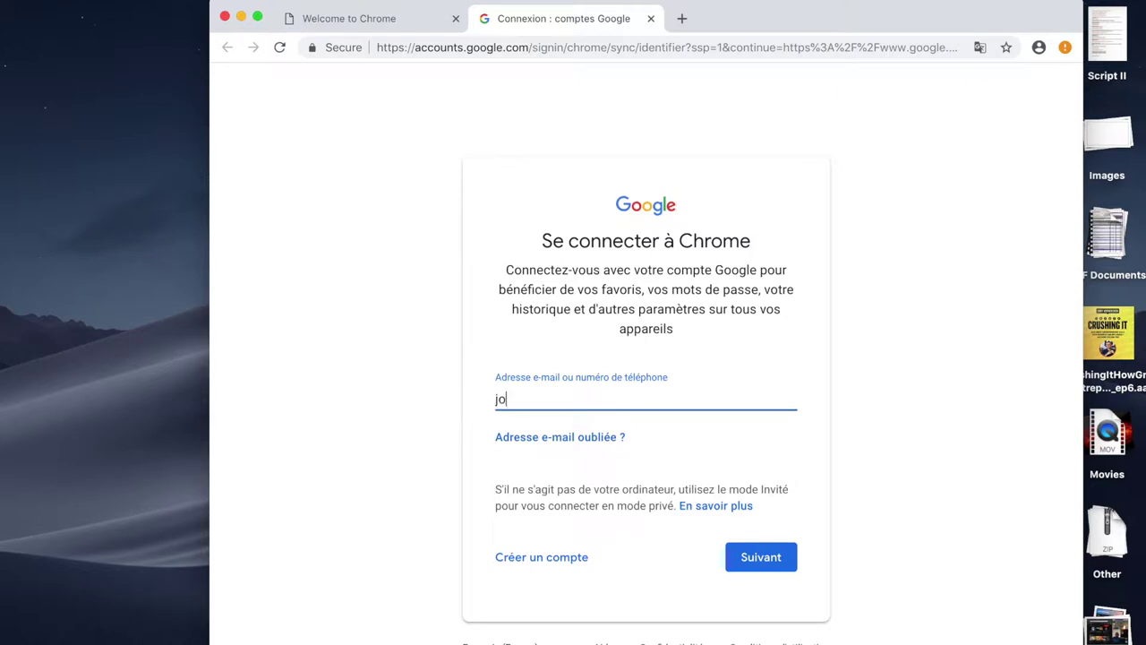
key(Return)
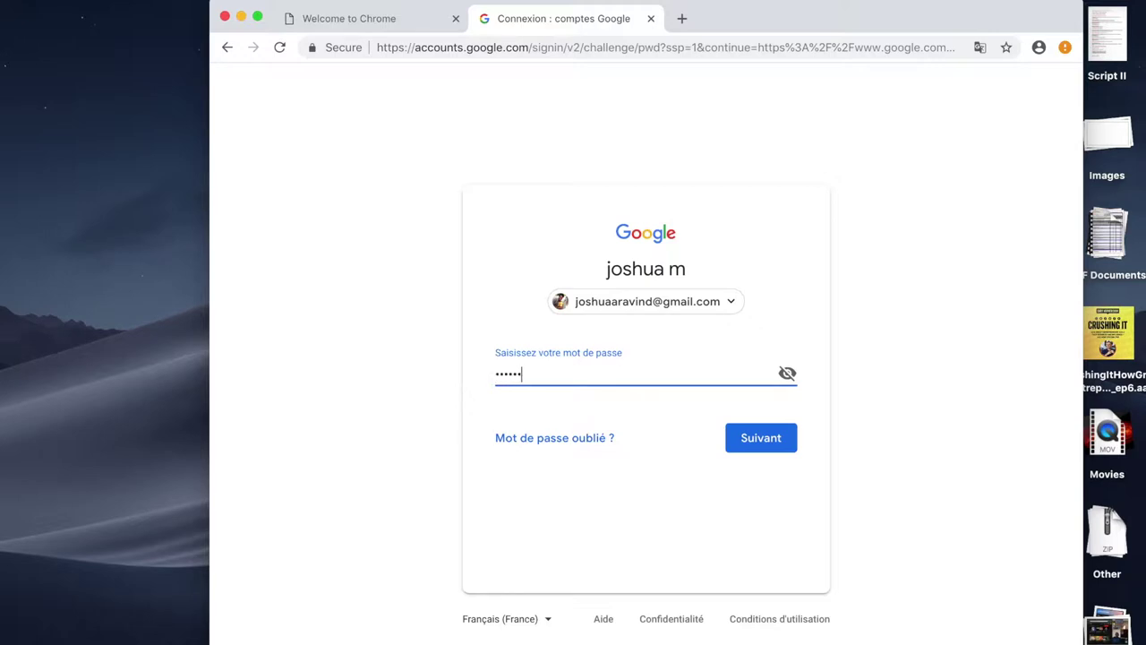
text(••)
key(Return)
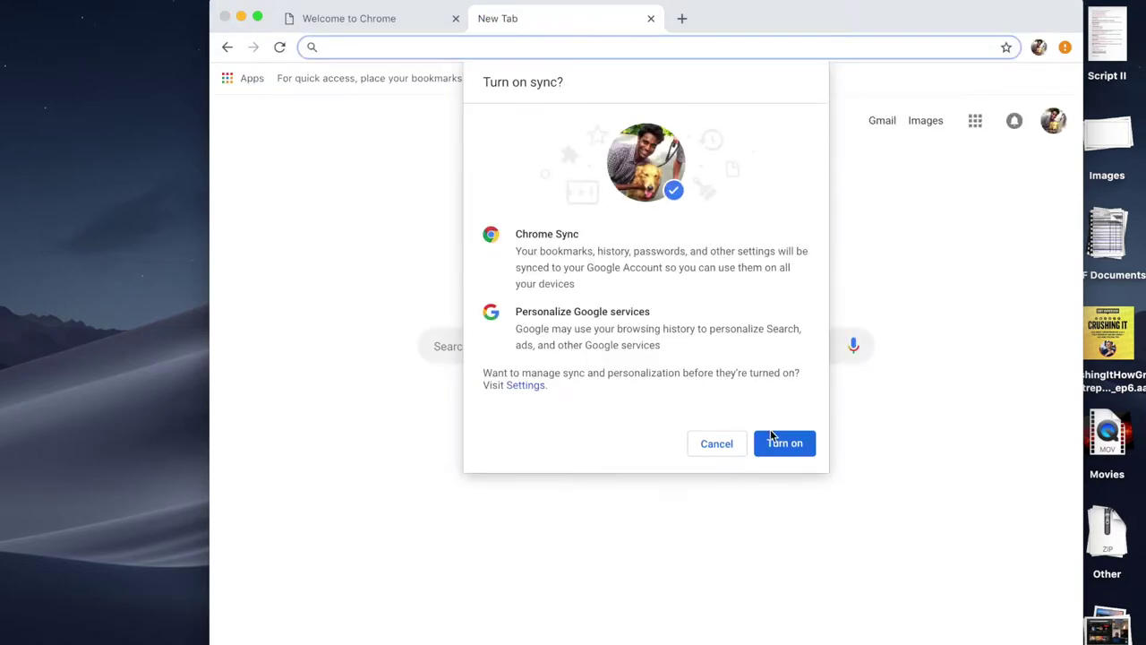
- Confirm turning on sync, close the leftover tab, and shift the window slightly left
triple_click(522, 231)
click(523, 232)
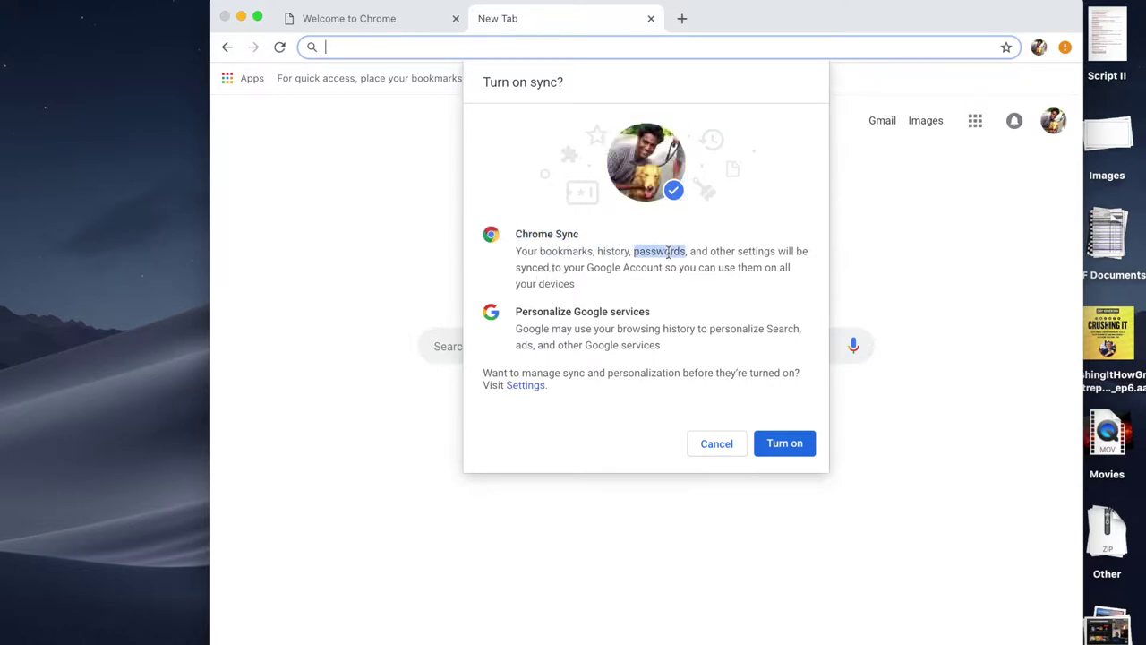
drag(726, 252, 777, 251)
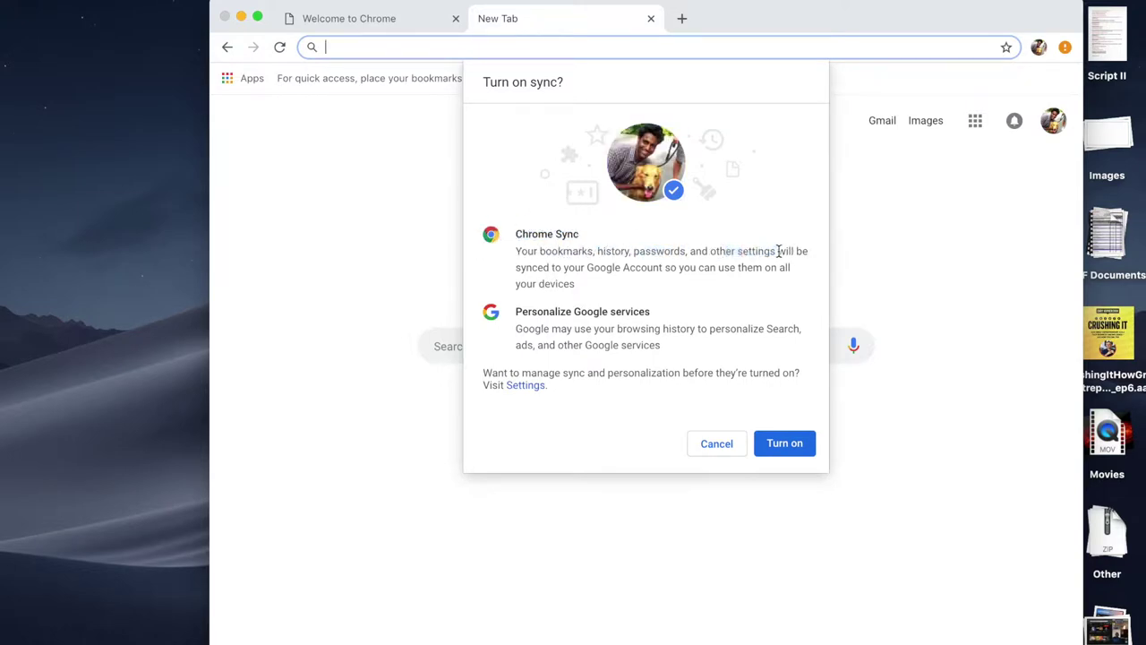
click(772, 447)
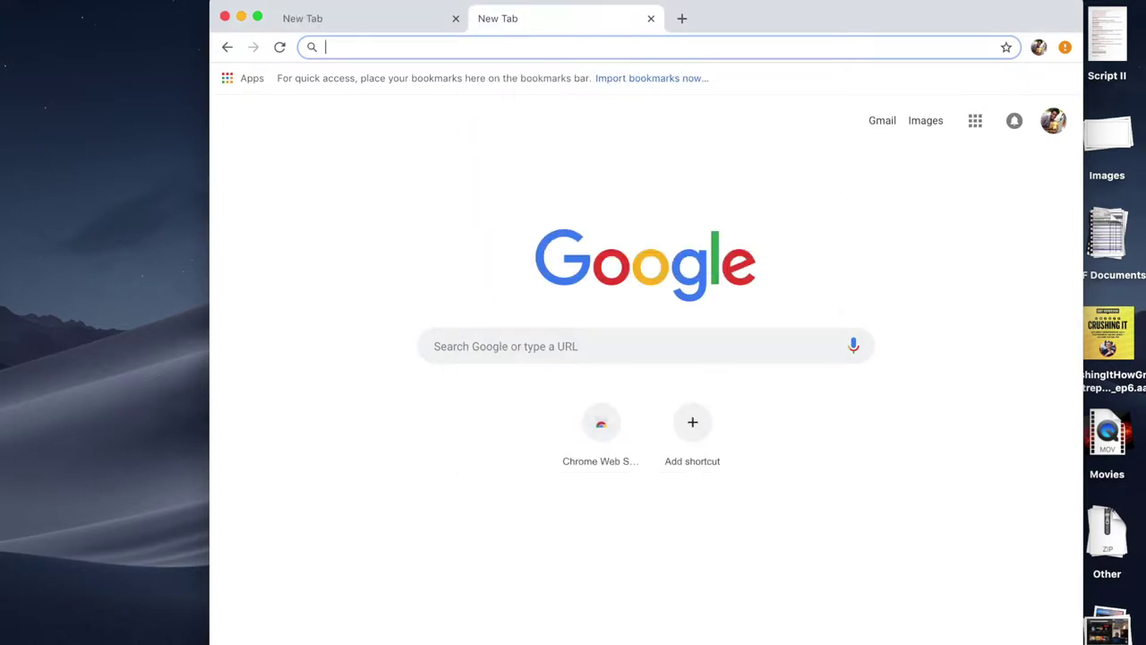
click(455, 20)
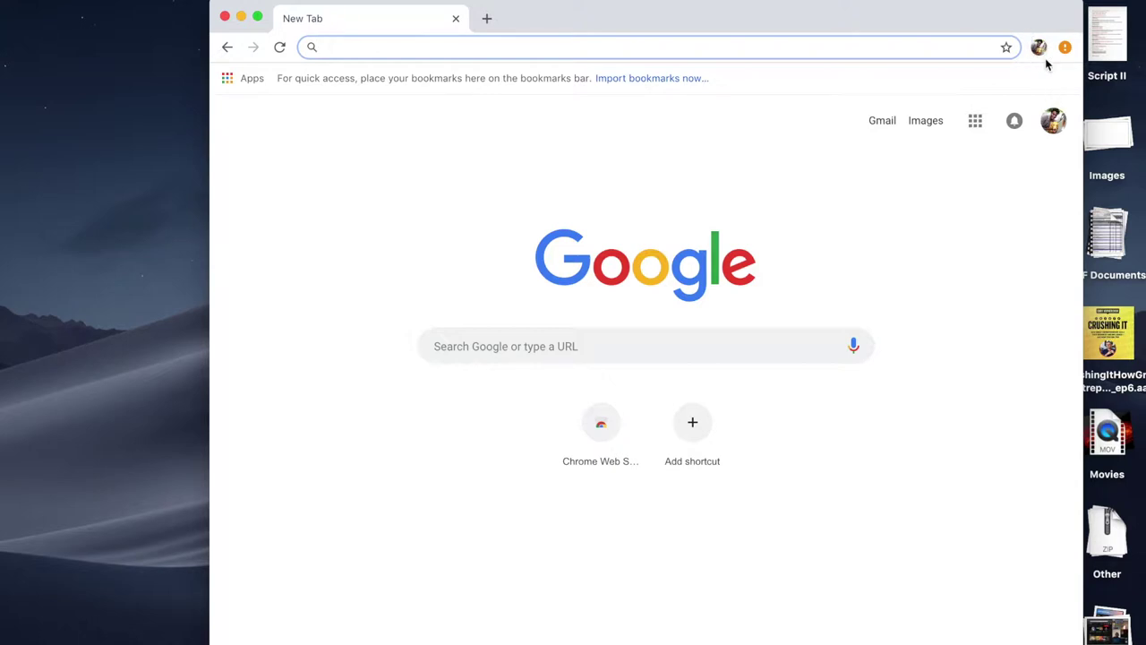
drag(976, 24, 954, 12)
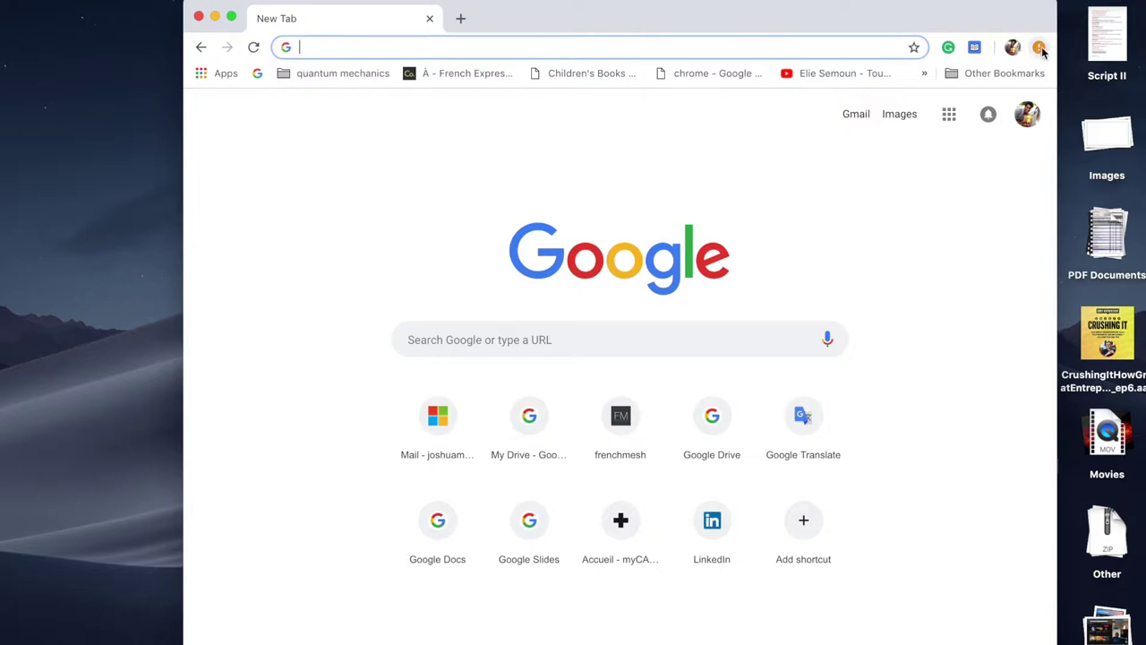
- Enable the Search Manager and Application Launcher for Drive extensions, and dismiss the dark theme notice
click(1039, 48)
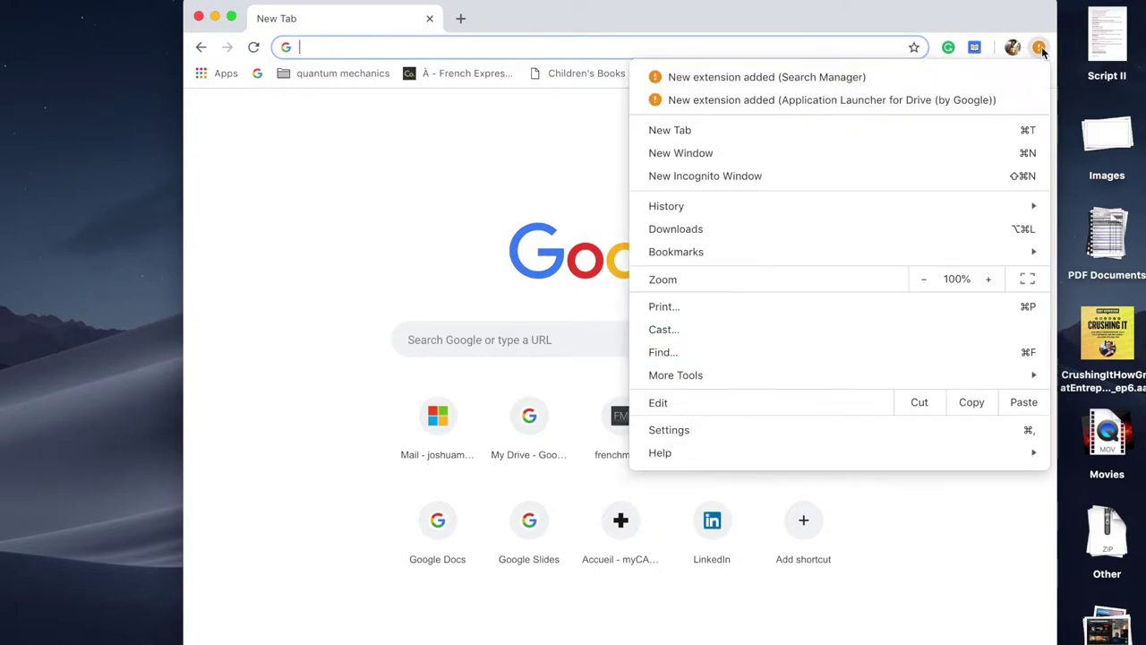
click(989, 77)
click(743, 299)
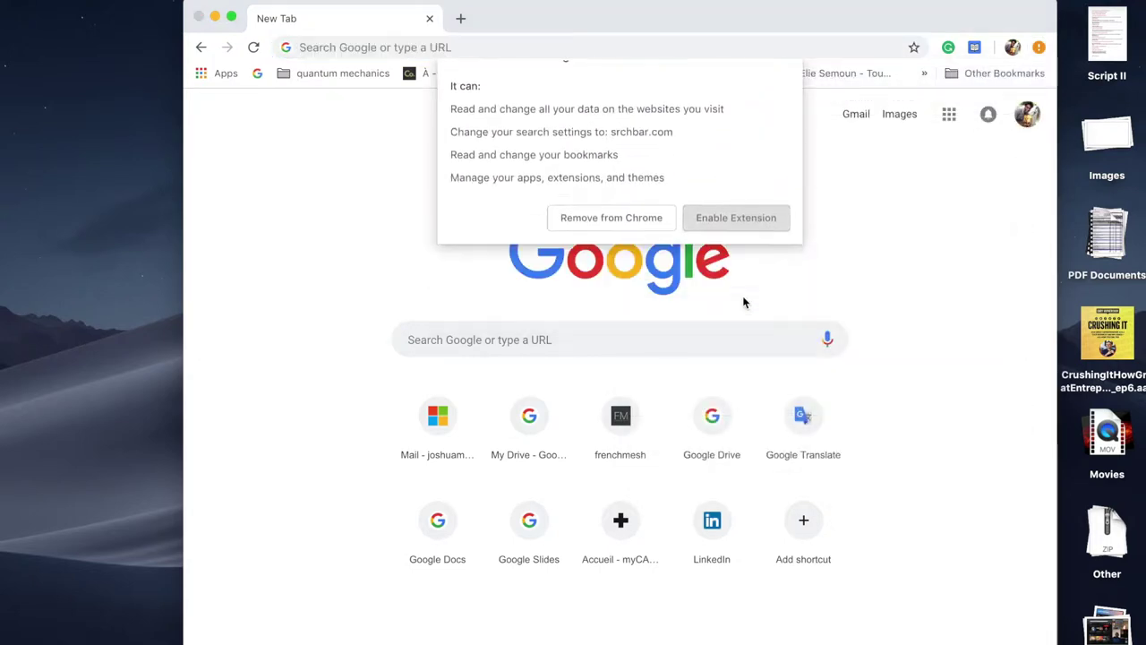
click(1038, 47)
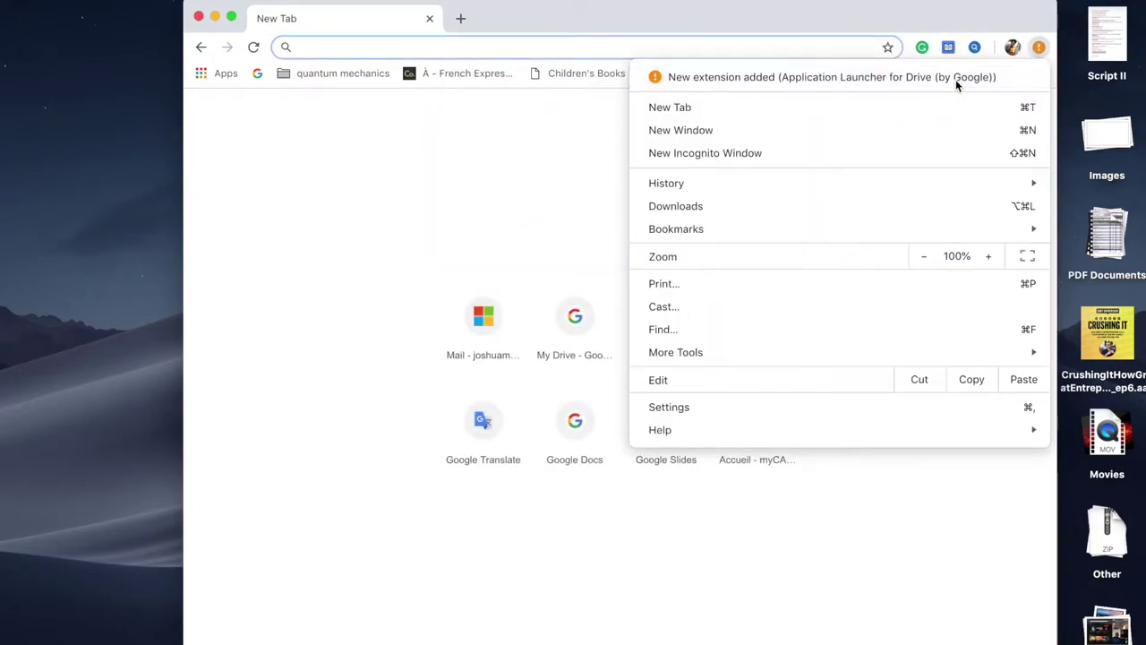
click(955, 79)
click(709, 302)
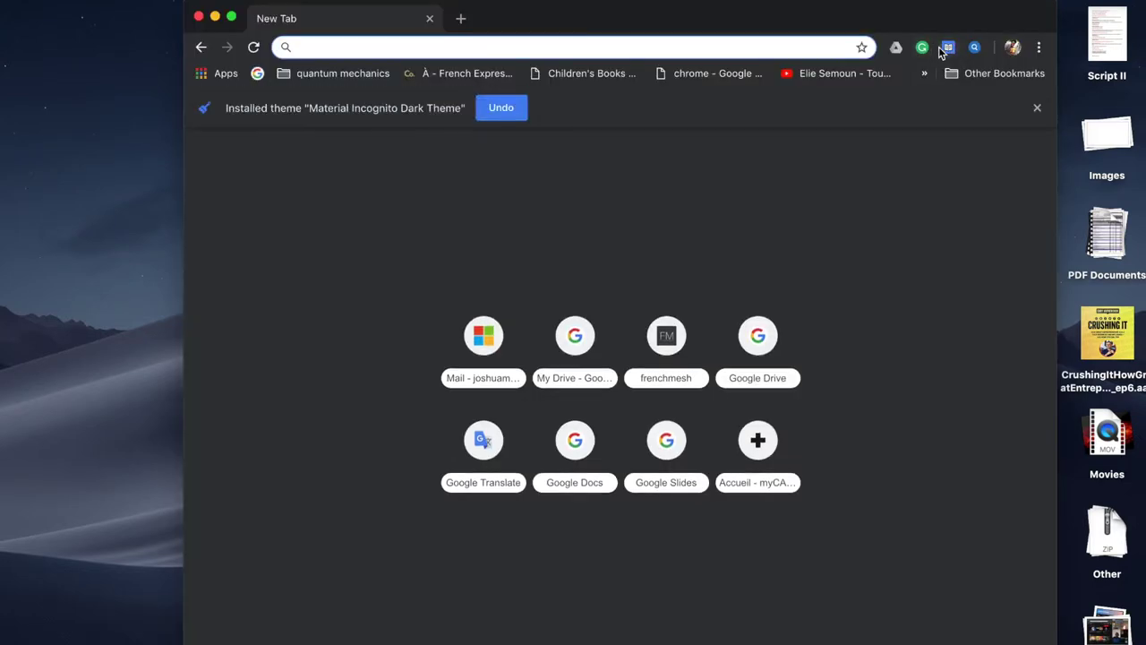
click(1037, 110)
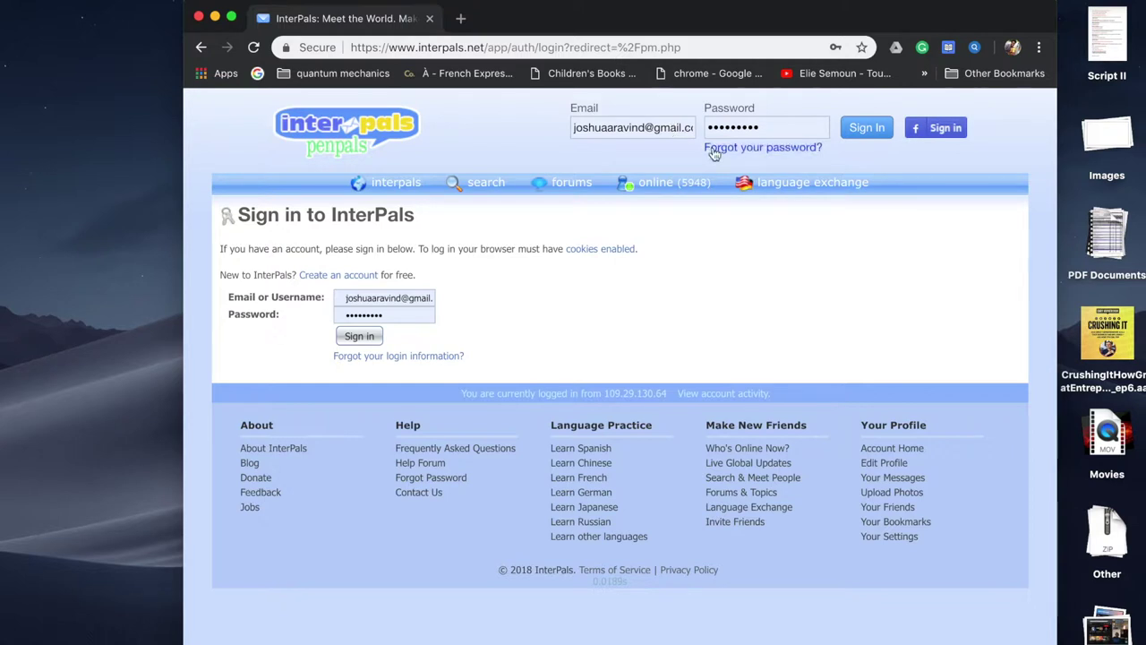
- Sign in to InterPals using the autofilled saved credentials
click(613, 125)
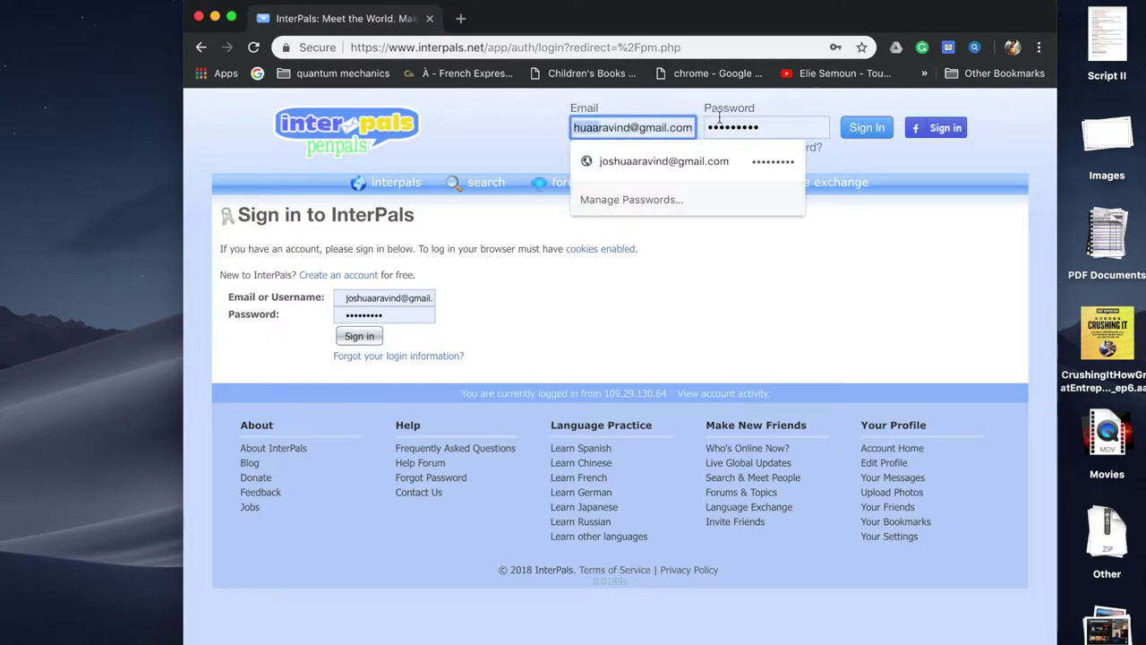
click(749, 127)
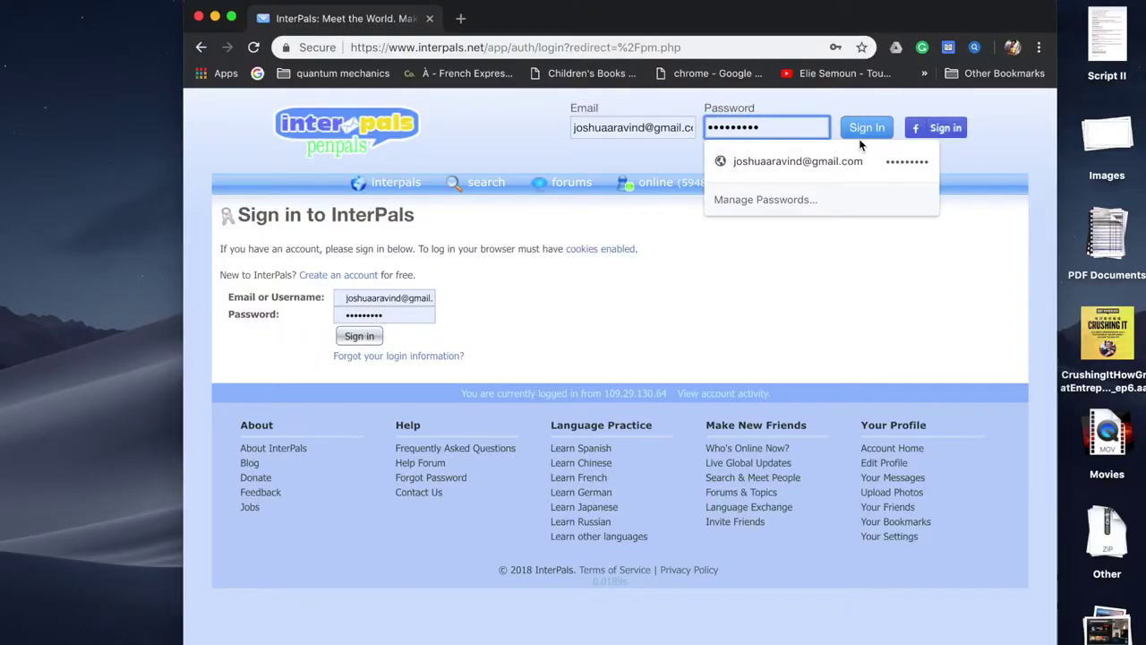
click(846, 133)
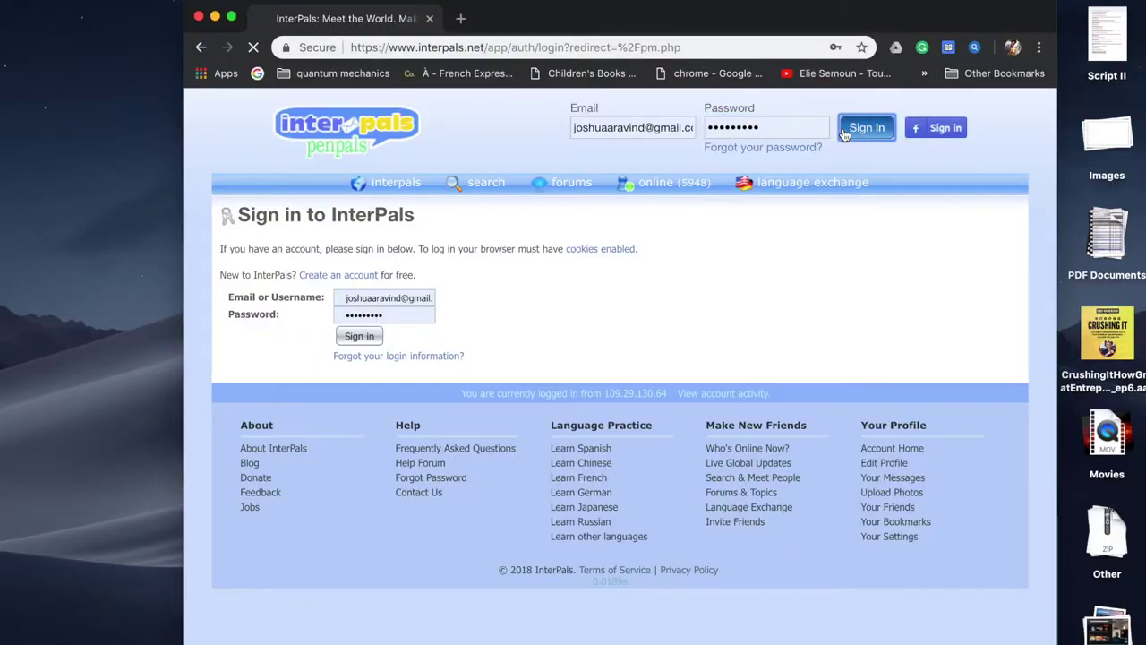
- Dismiss Facebook's cookie banner and show its login filled from saved passwords
key(super+h)
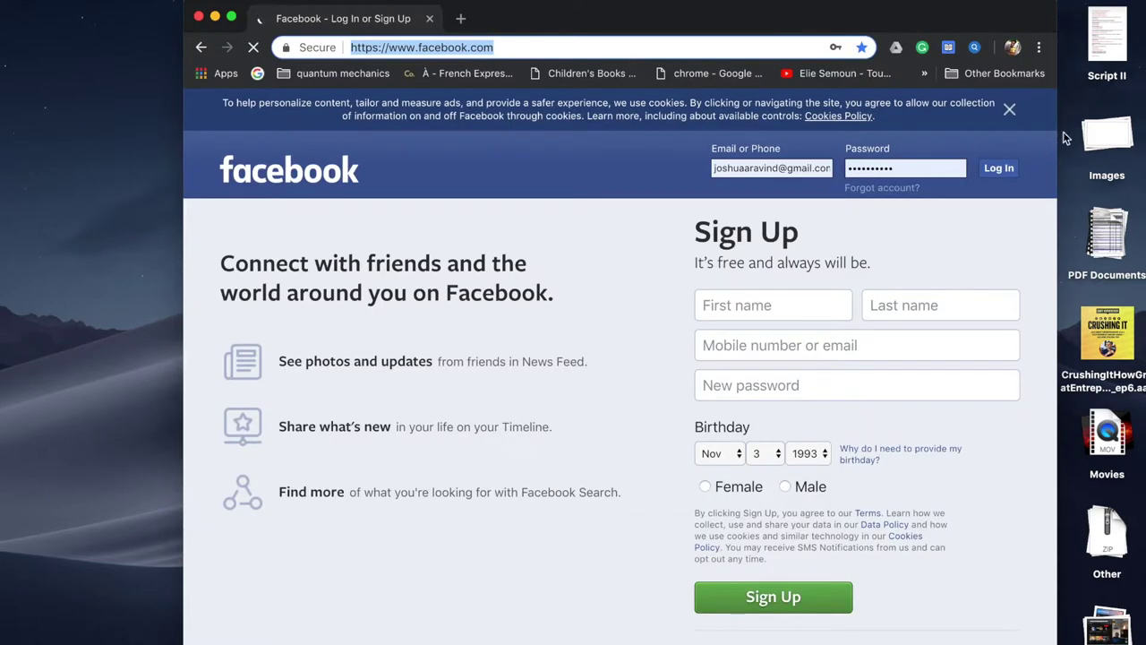
click(1009, 108)
click(917, 128)
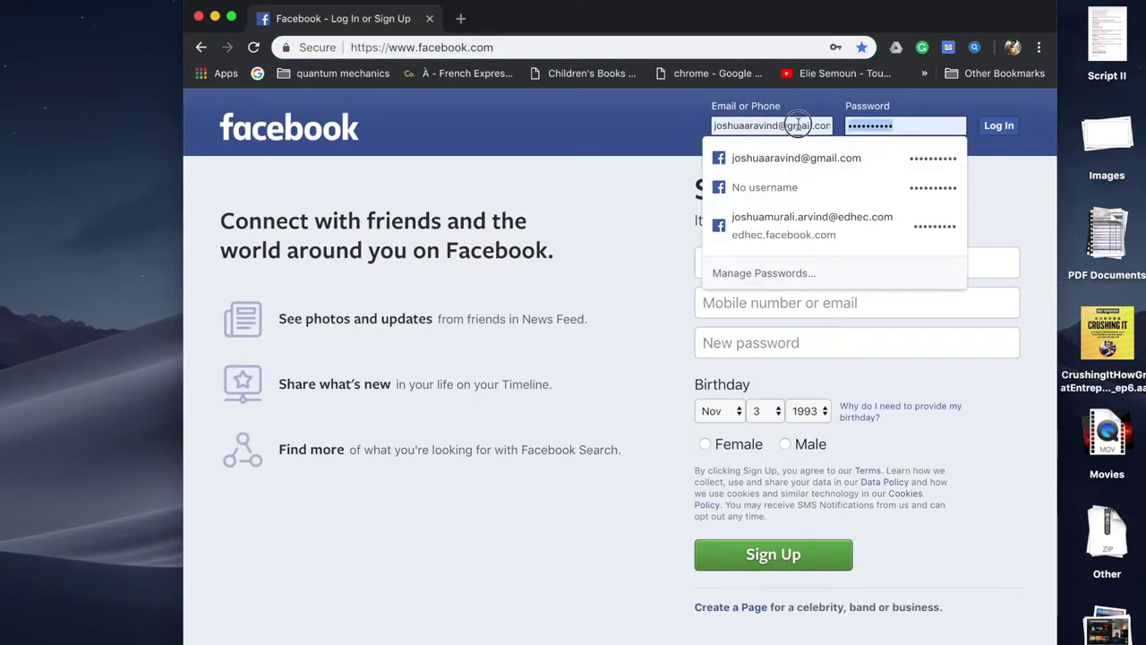
click(609, 106)
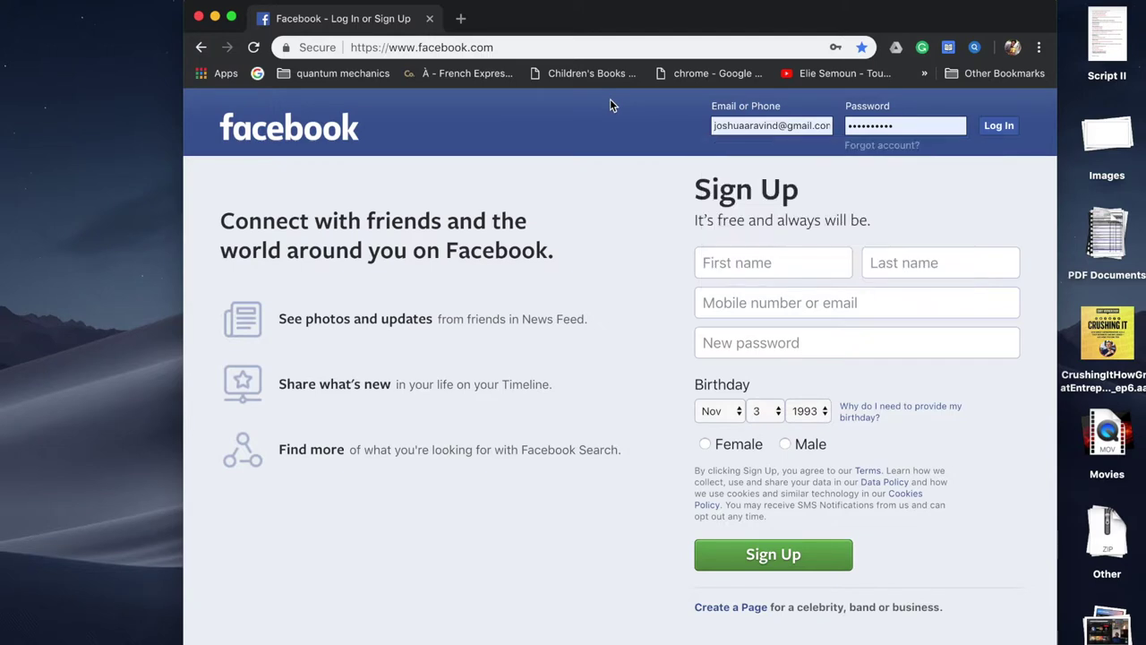
scroll(552, 198, down, 3)
scroll(552, 199, up, 4)
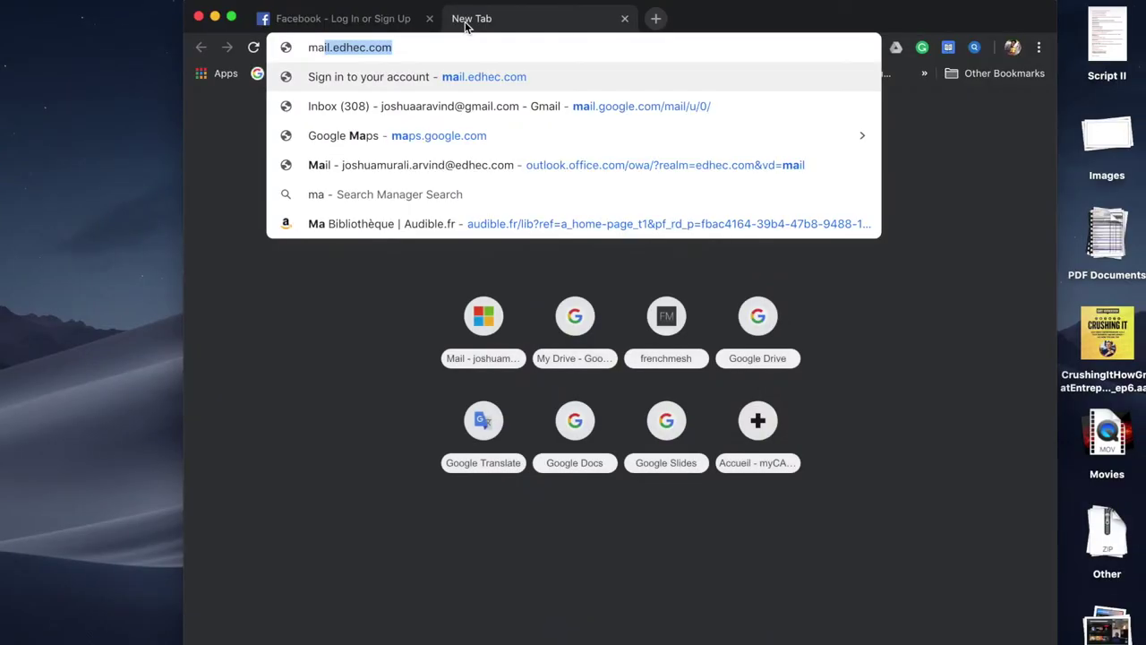
- Highlight the Gmail Inbox suggestion in the new tab's address bar
key(Down)
key(Down)
key(Down)
key(Up)
key(Up)
key(Up)
key(Down)
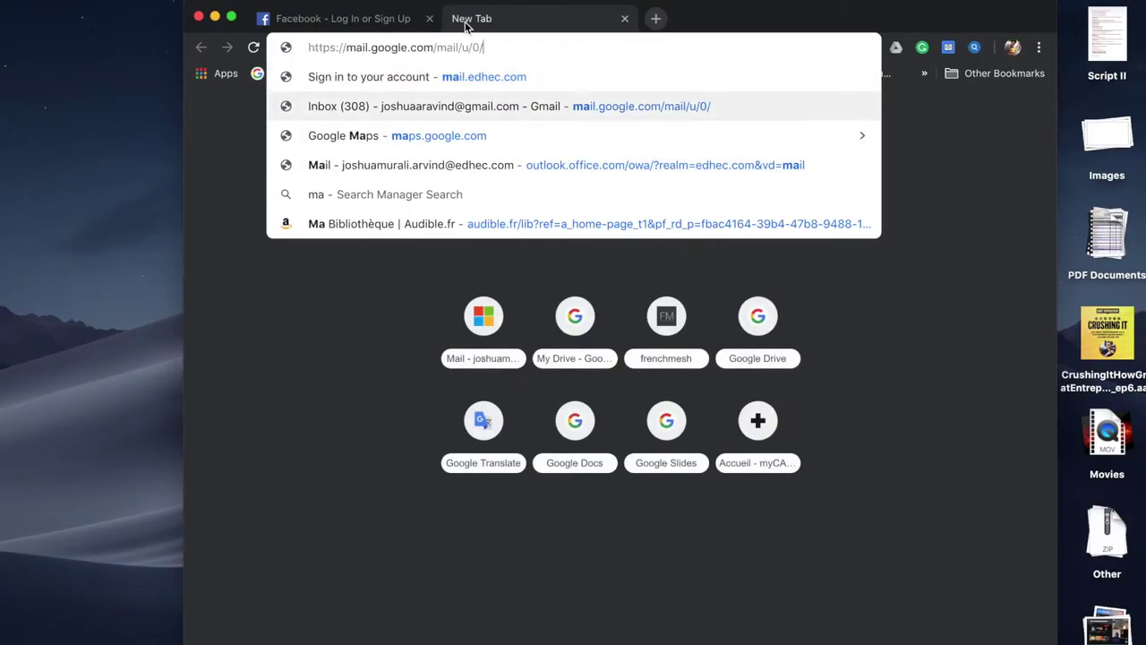
- Load the Gmail inbox, close the Facebook tab, and open a fresh new tab
key(Return)
click(429, 18)
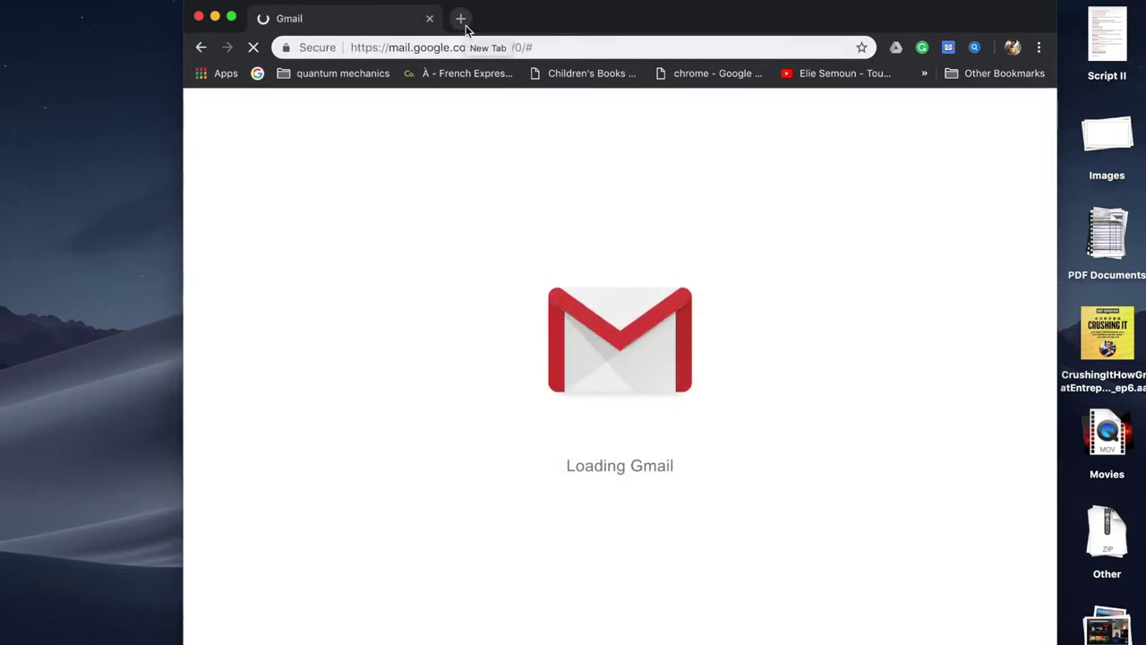
click(461, 18)
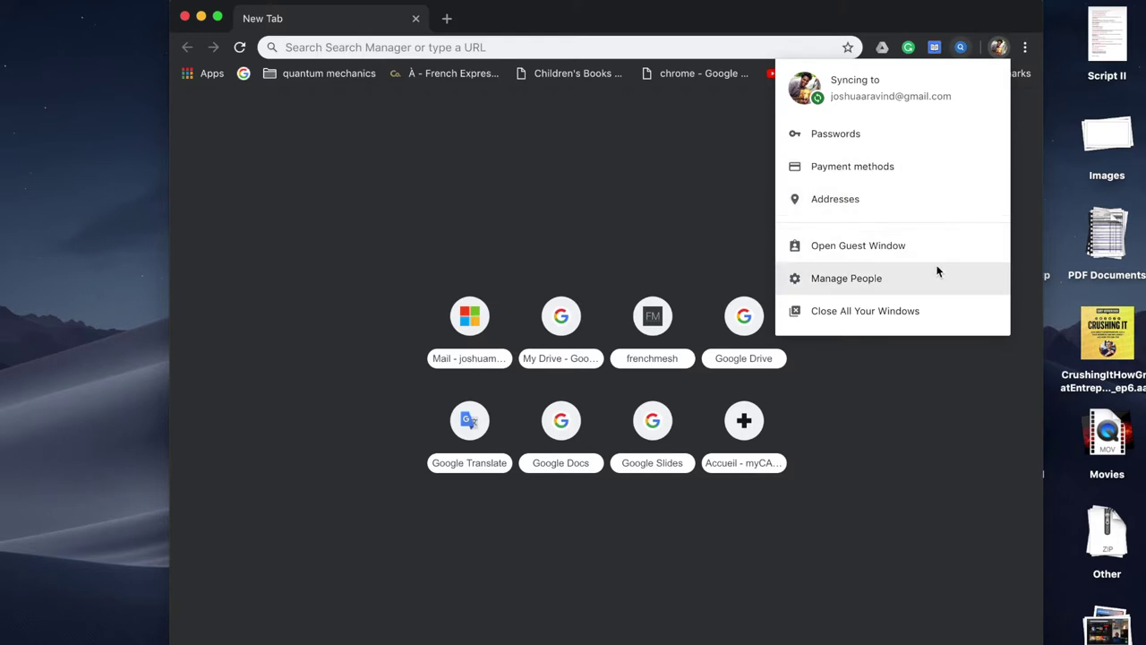
- Add a person named Alien with the alien avatar and move its new window aside
click(910, 288)
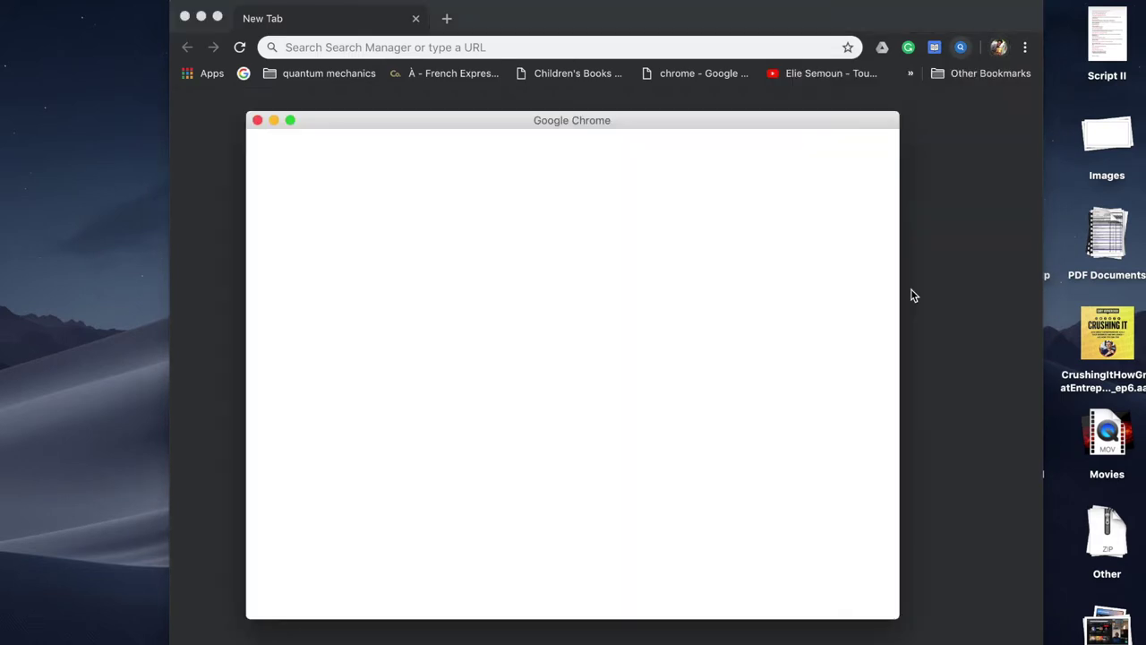
click(633, 262)
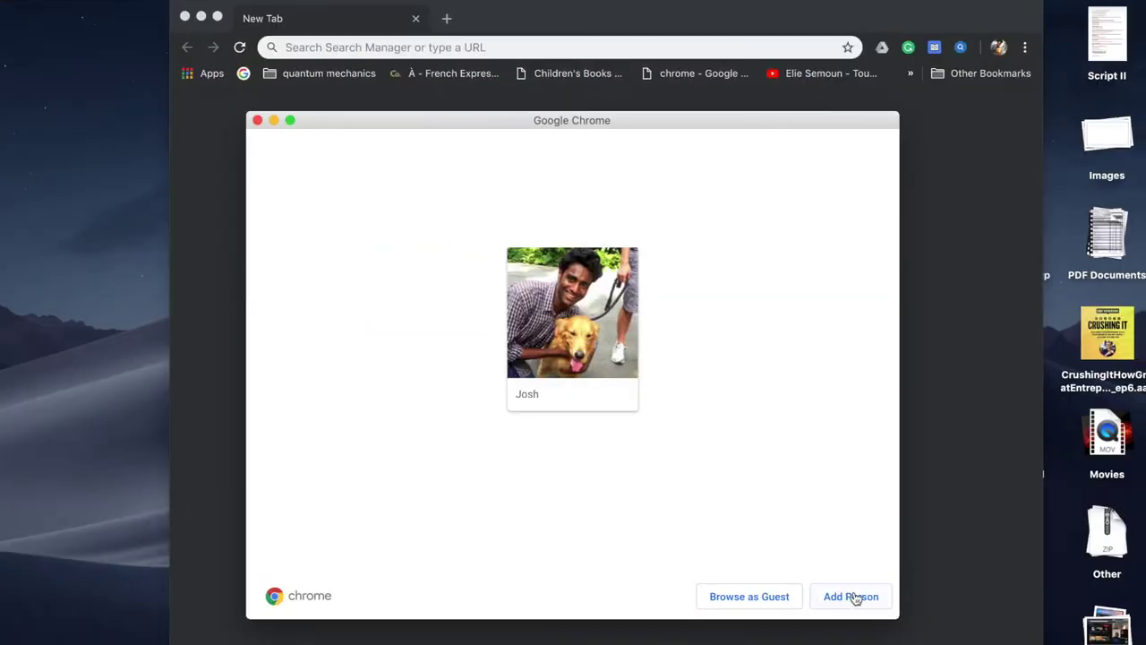
click(853, 594)
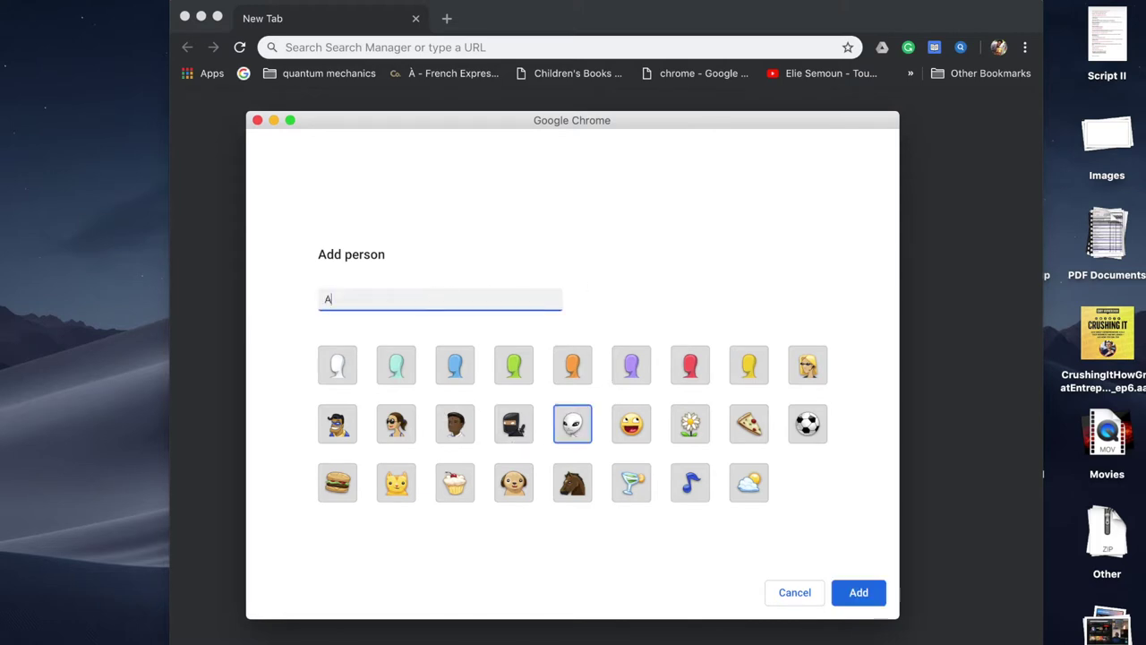
click(881, 600)
drag(652, 20, 511, 162)
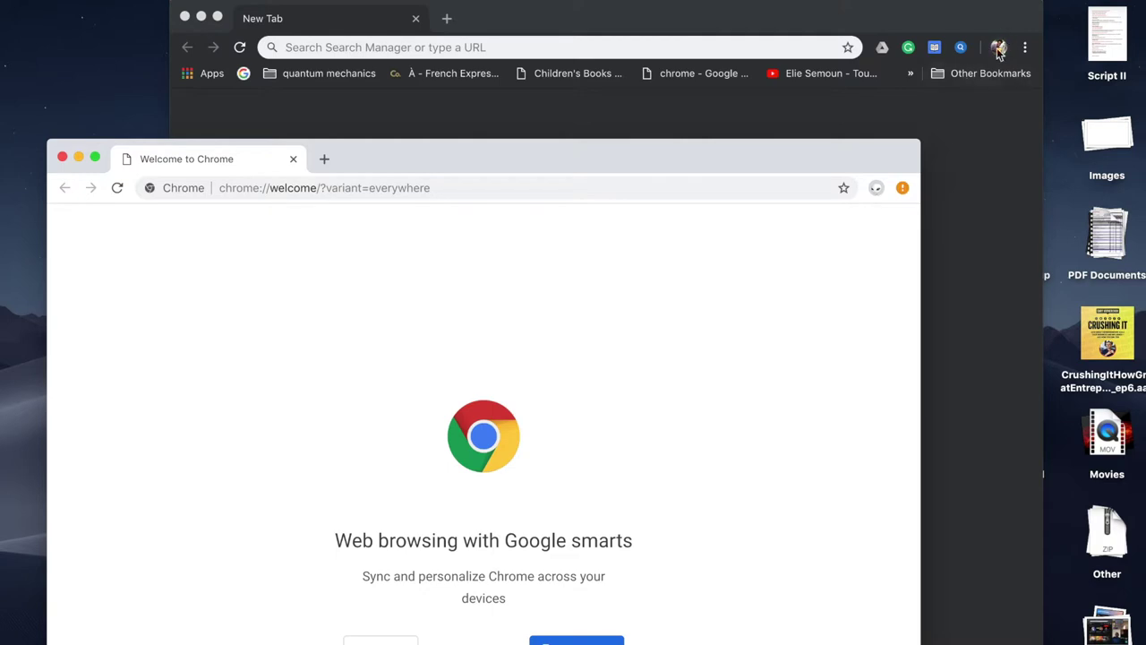
- Move the Alien Welcome and sign-in windows aside, then open the profile picker listing Alien
click(902, 187)
click(877, 164)
drag(875, 164, 992, 0)
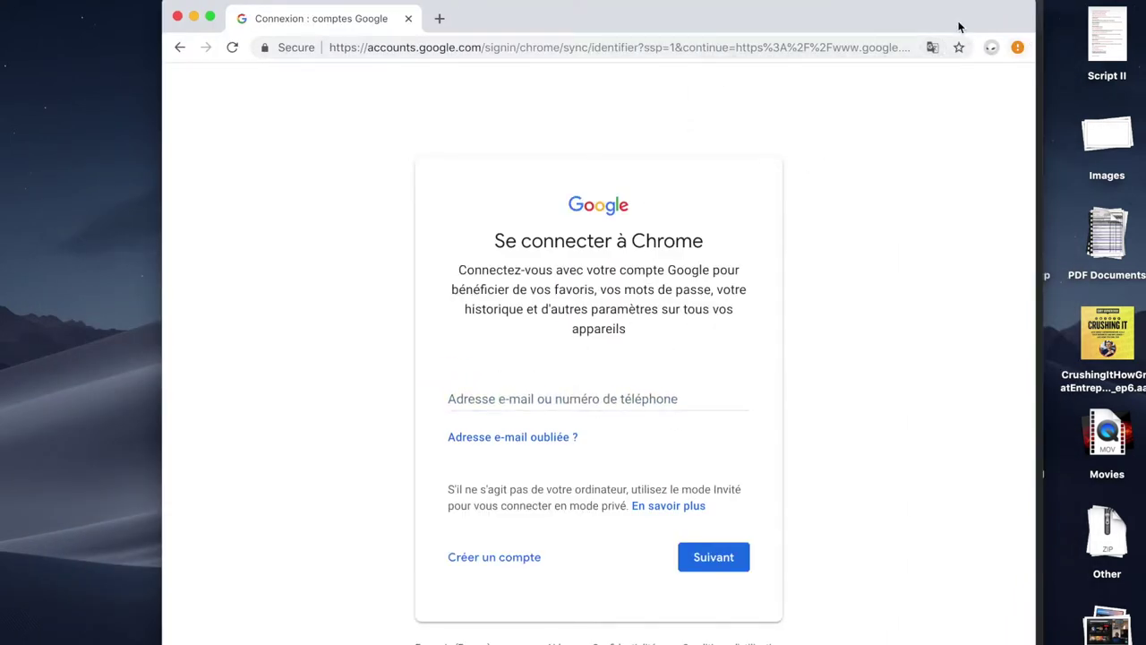
drag(958, 27, 885, 70)
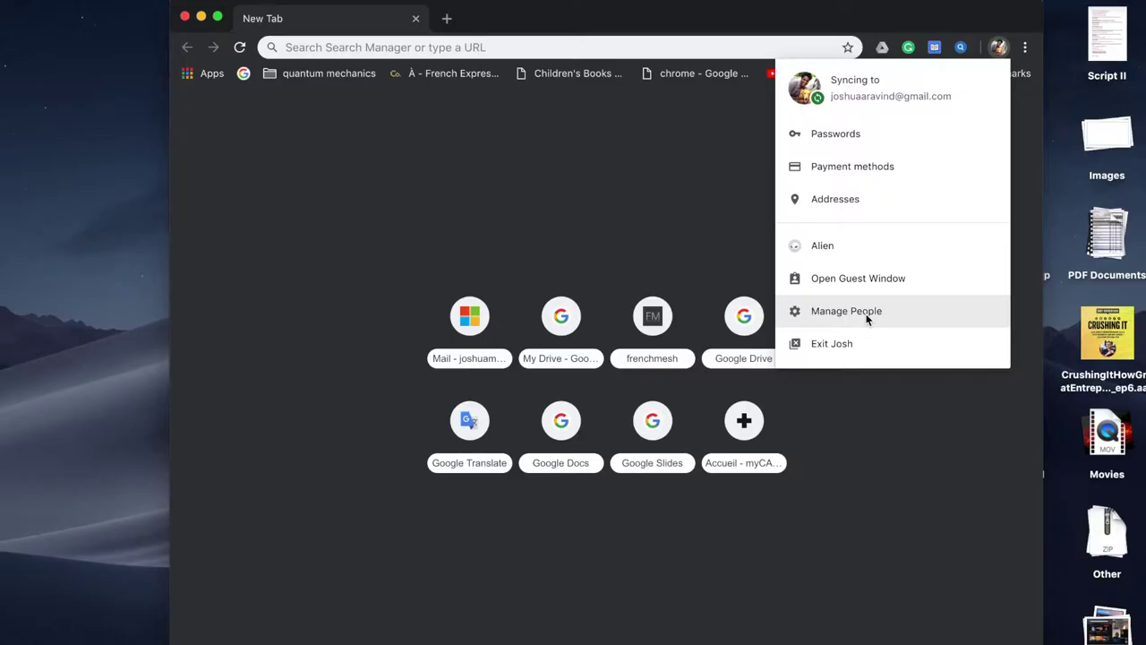
click(866, 313)
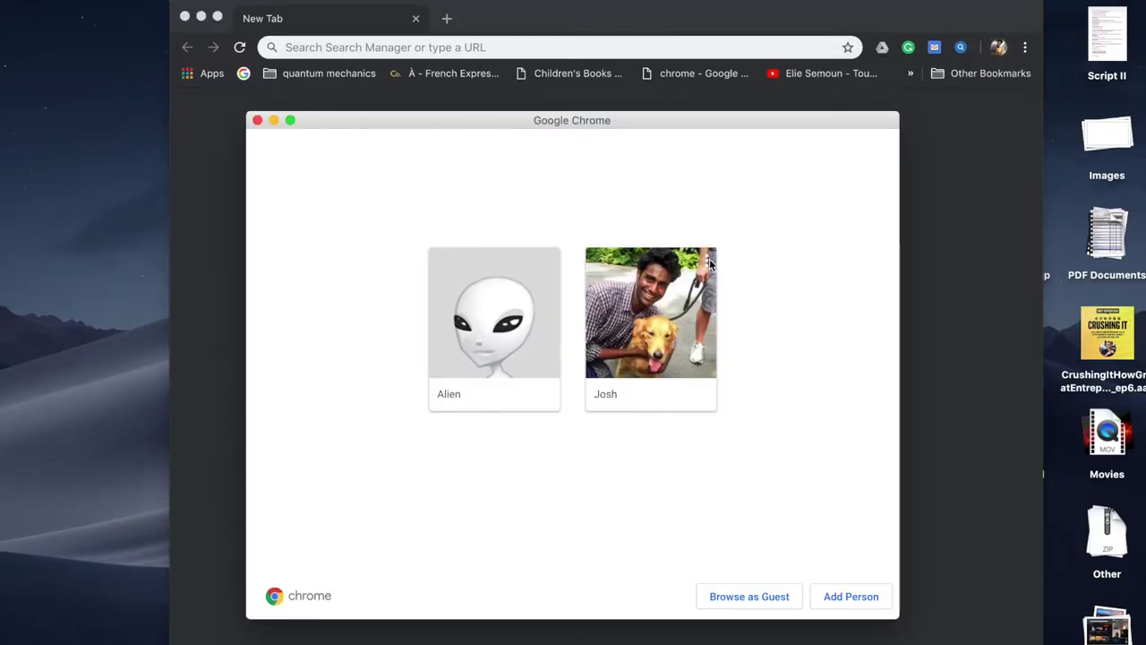